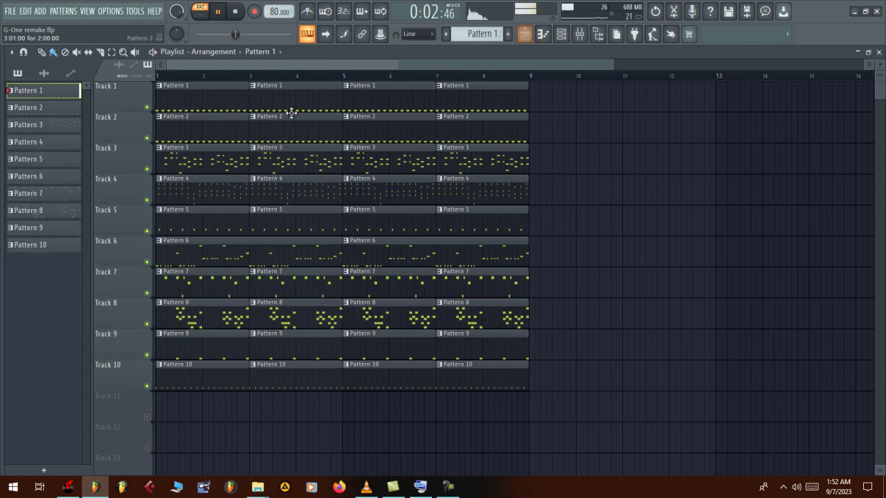
Solo Track 1 in the playlist and add Track 2 to the song playback by unmuting it
{"action": "right_click", "coordinate": [143, 105]}
{"action": "right_click", "coordinate": [147, 107]}
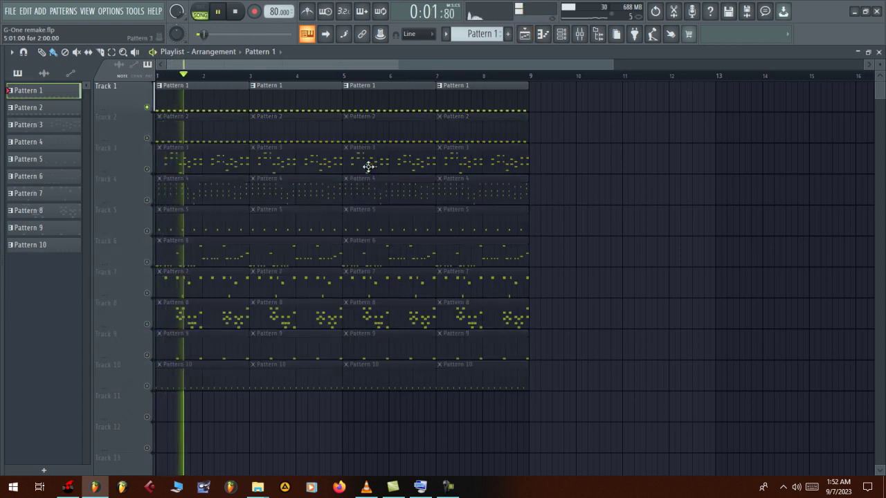
{"action": "left_click", "coordinate": [147, 138]}
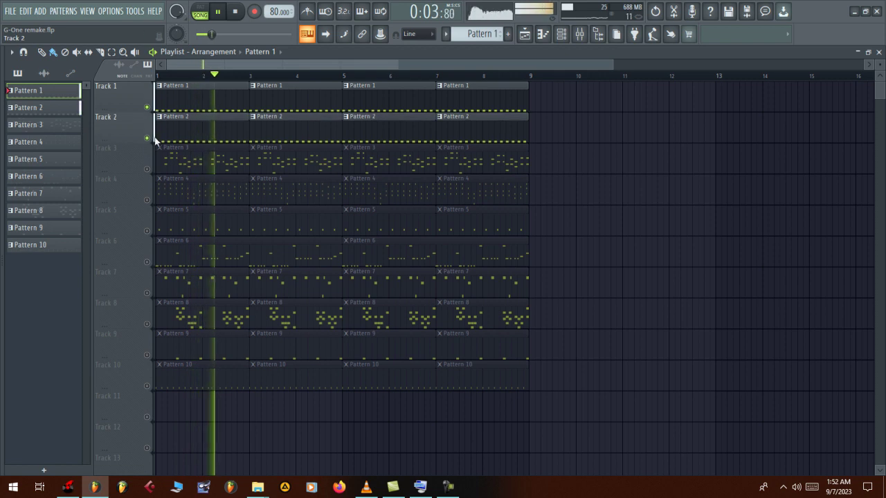
Inspect Pattern 2's LEX Clap(1) notes in the piano roll and channel rack, auditioning the pattern alone before returning to the playlist
{"action": "double_click", "coordinate": [161, 131]}
{"action": "key", "text": "F6"}
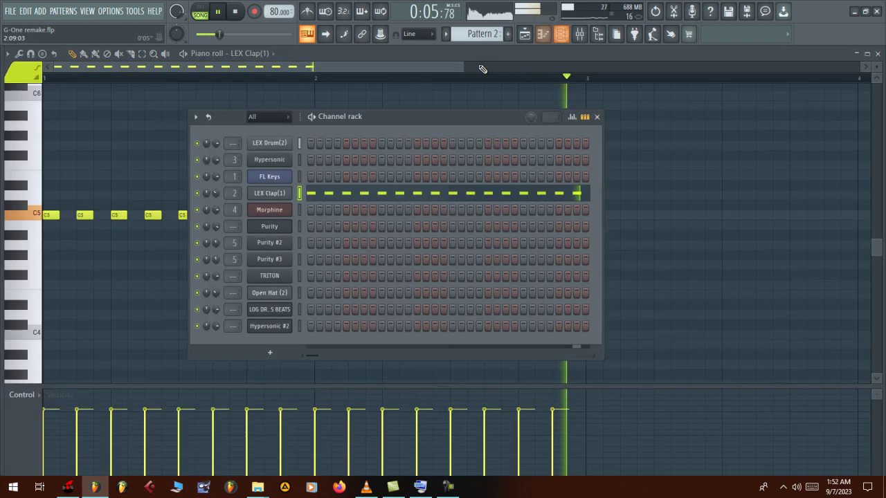
{"action": "key", "text": "l"}
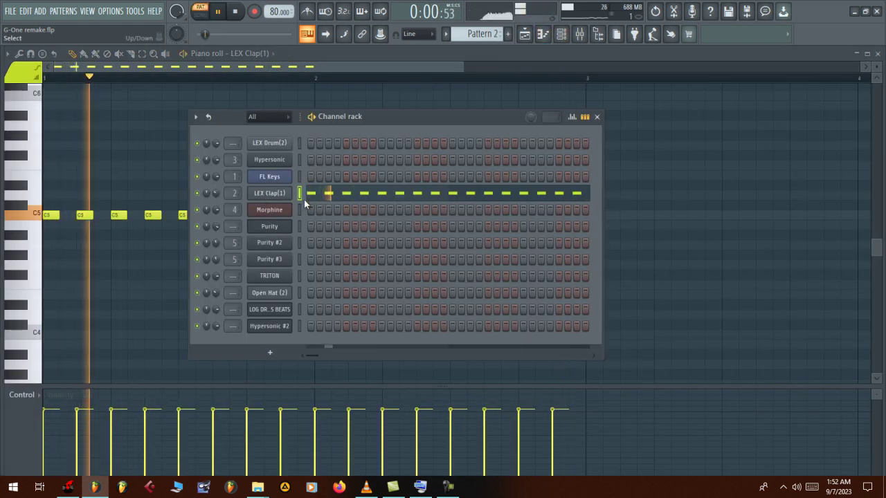
{"action": "key", "text": "F5"}
{"action": "key", "text": "F7"}
{"action": "key", "text": "l"}
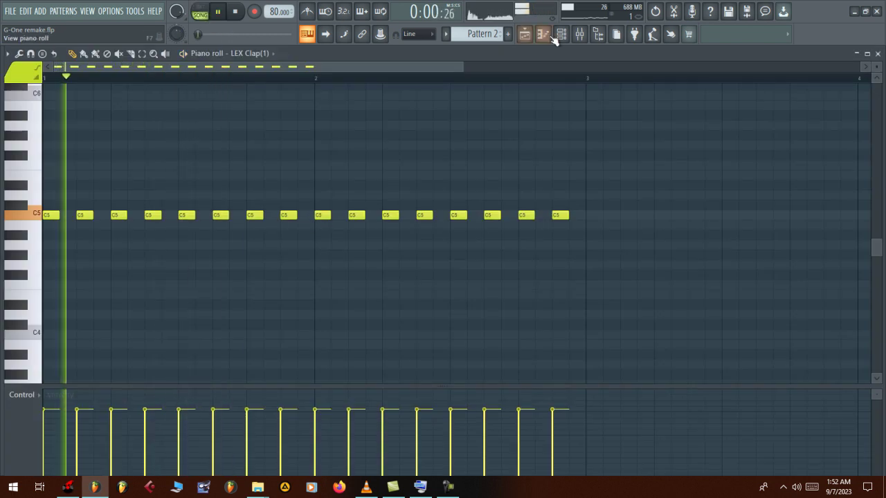
{"action": "left_click", "coordinate": [525, 34]}
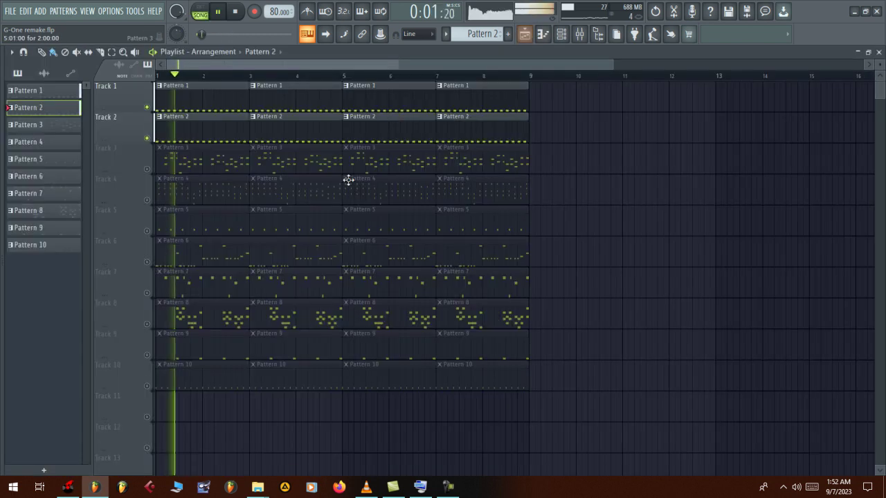
Solo Track 10 and inspect Pattern 10's notes together with the Hypersonic #2 patch it uses
{"action": "double_click", "coordinate": [158, 384]}
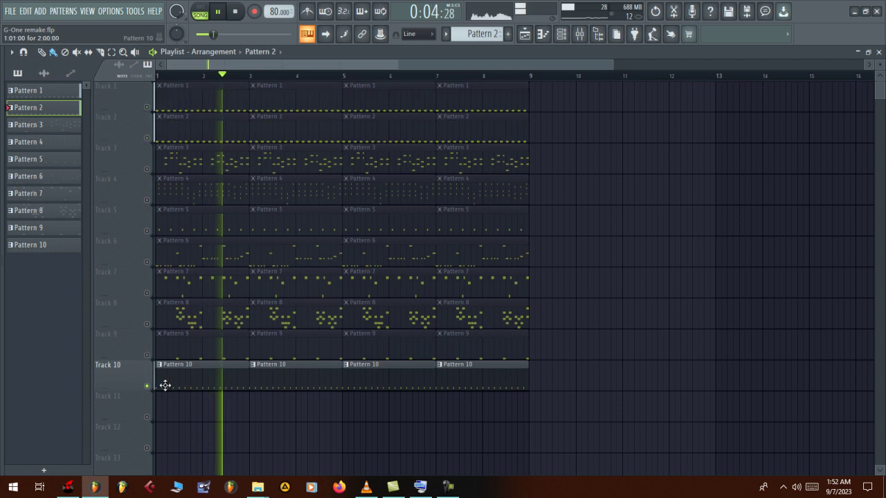
{"action": "scroll", "coordinate": [319, 252], "scroll_direction": "down", "scroll_amount": 4}
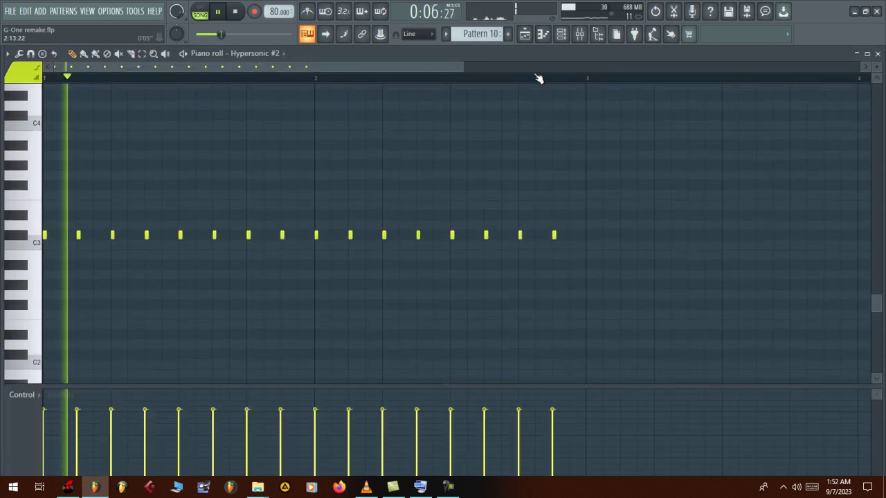
{"action": "left_click", "coordinate": [564, 39]}
{"action": "left_click", "coordinate": [257, 327]}
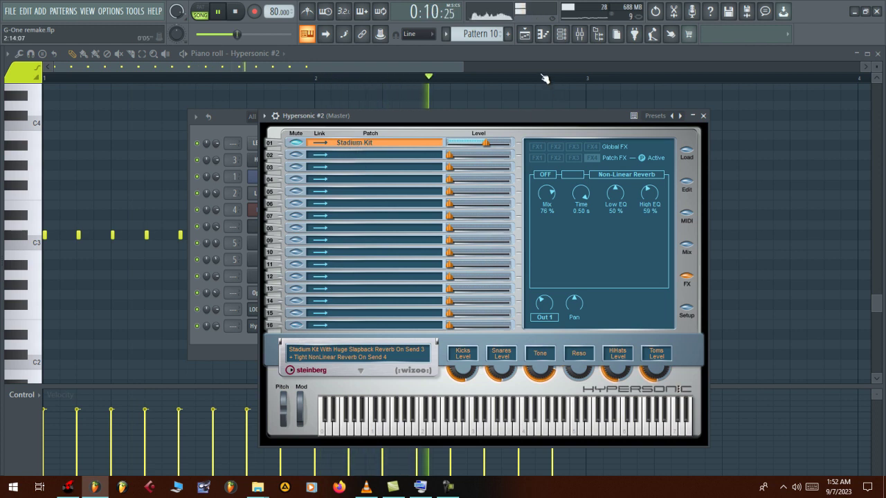
{"action": "left_click", "coordinate": [524, 35]}
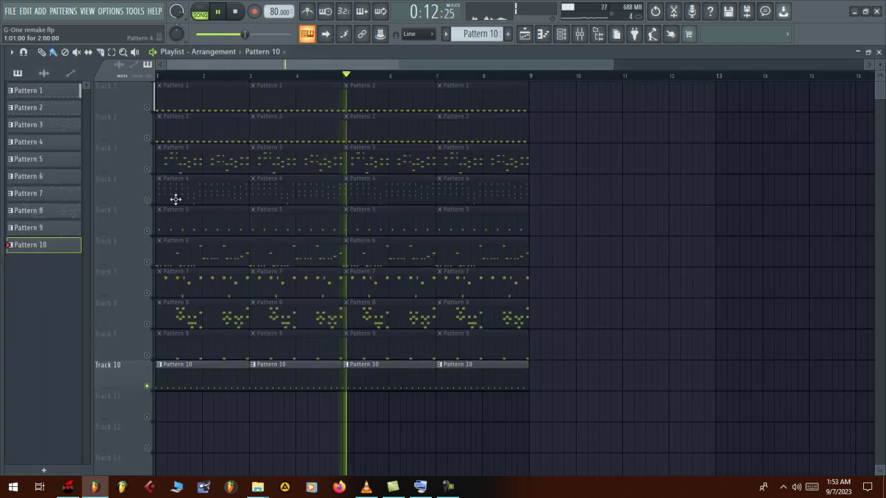
Unmute Tracks 2, 1, 9 and 3 so they play alongside Track 10
{"action": "left_click", "coordinate": [147, 138]}
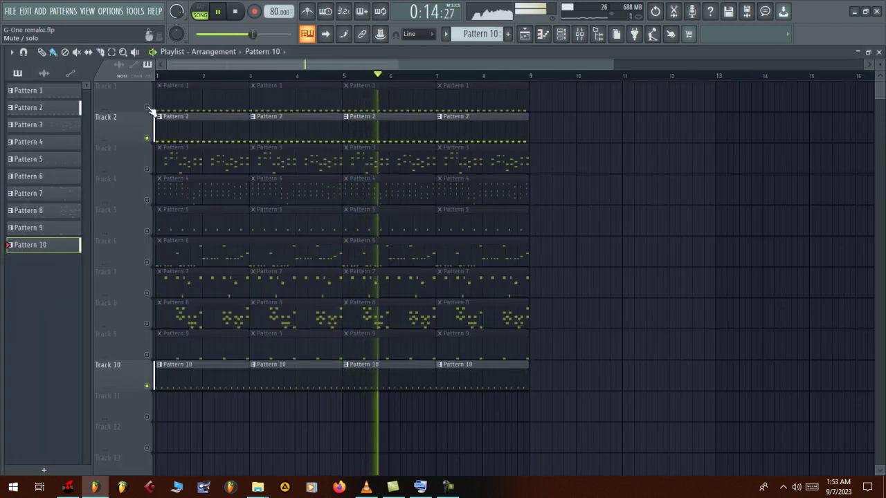
{"action": "left_click", "coordinate": [148, 108]}
{"action": "left_click", "coordinate": [147, 355]}
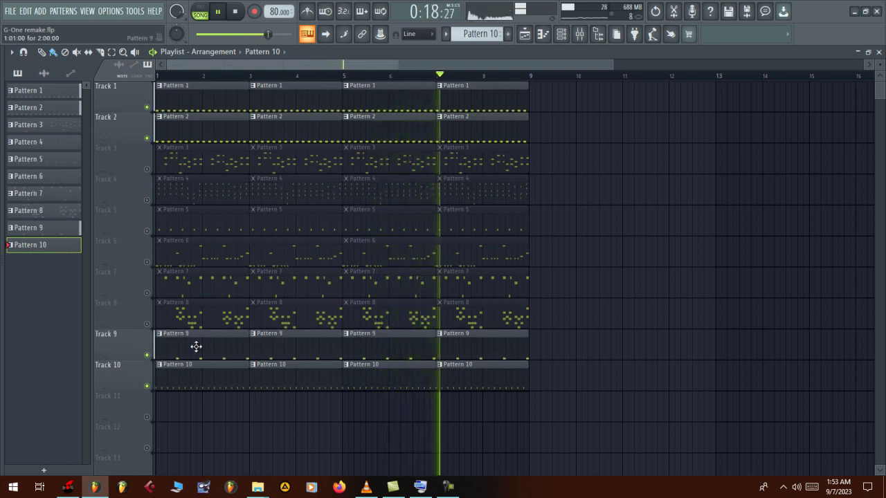
{"action": "left_click", "coordinate": [147, 168]}
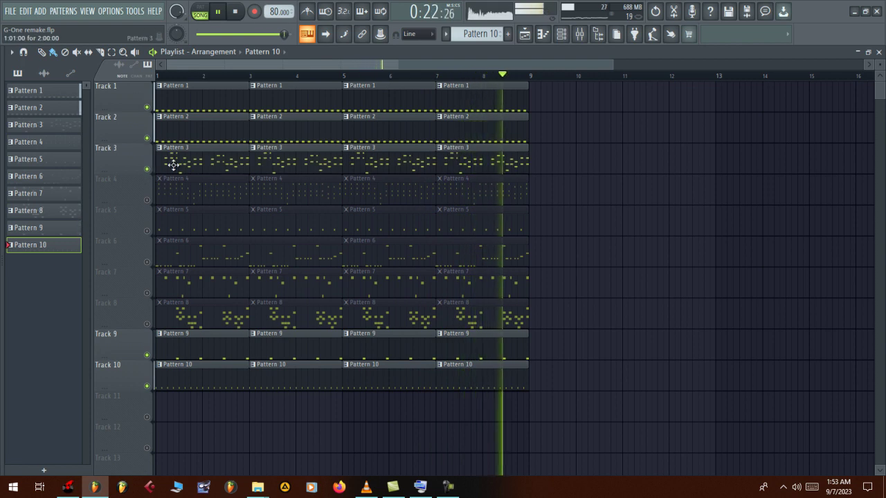
Open Pattern 3's Hypersonic notes in the piano roll and audition the pattern on its own
{"action": "double_click", "coordinate": [169, 160]}
{"action": "scroll", "coordinate": [214, 136], "scroll_direction": "up", "scroll_amount": 3}
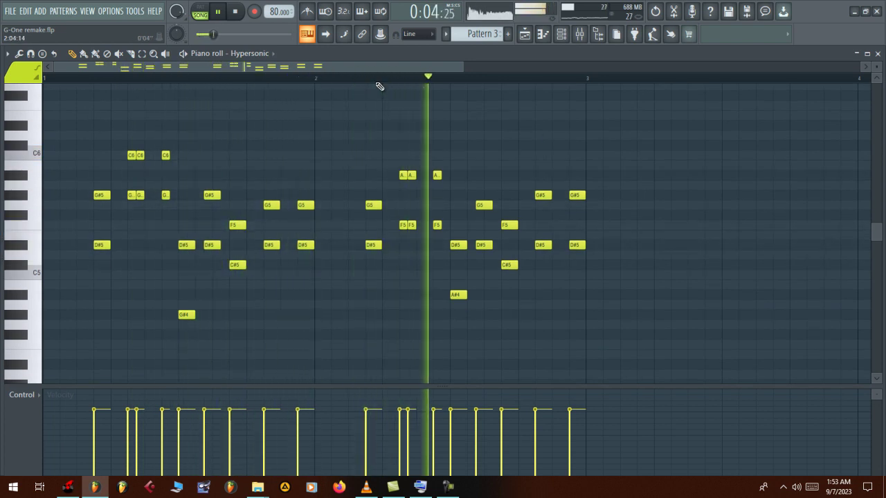
{"action": "left_click", "coordinate": [447, 487]}
{"action": "left_click_drag", "start_coordinate": [751, 410], "coordinate": [756, 416]}
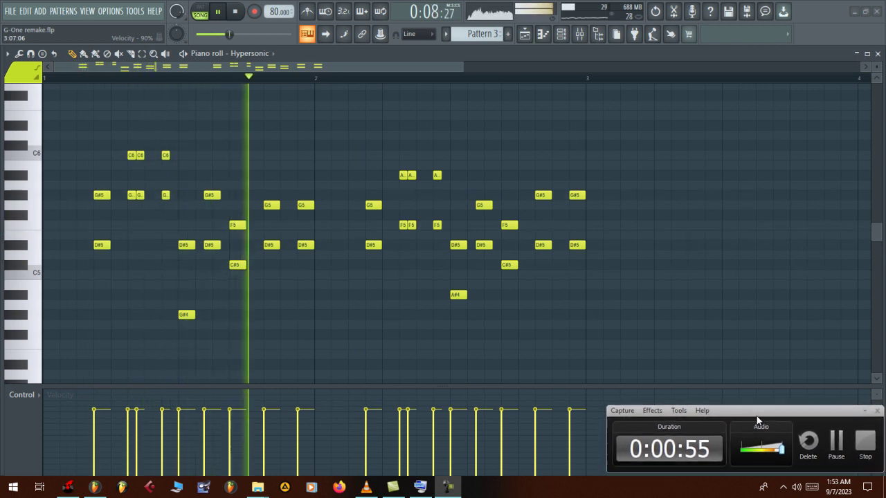
{"action": "left_click", "coordinate": [198, 19]}
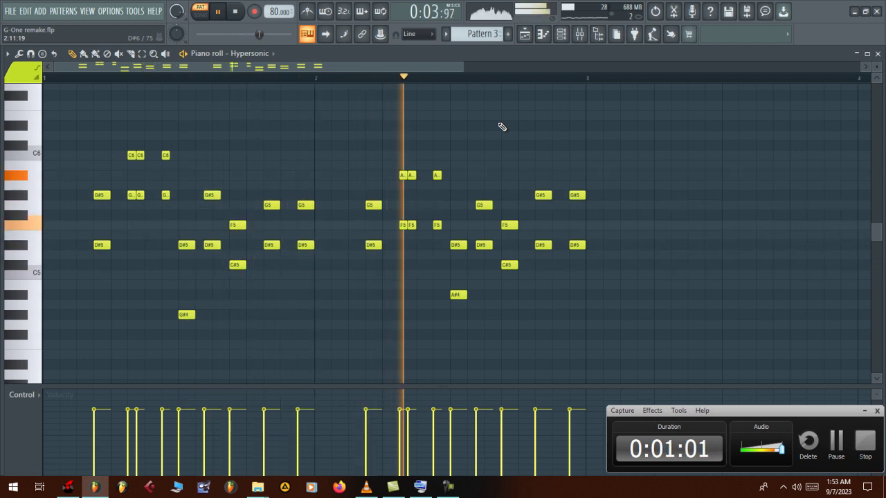
Check the patch loaded in Pattern 3's Hypersonic channel and resume song playback from the playlist
{"action": "left_click", "coordinate": [543, 34]}
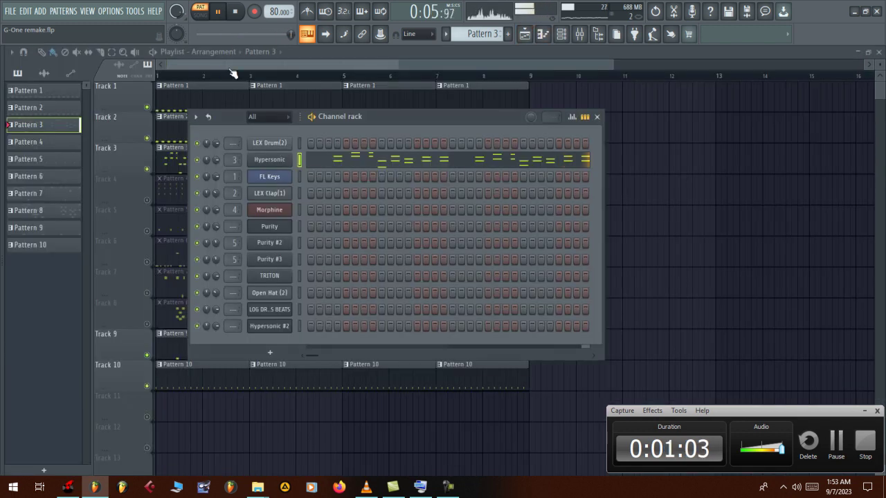
{"action": "left_click", "coordinate": [290, 160]}
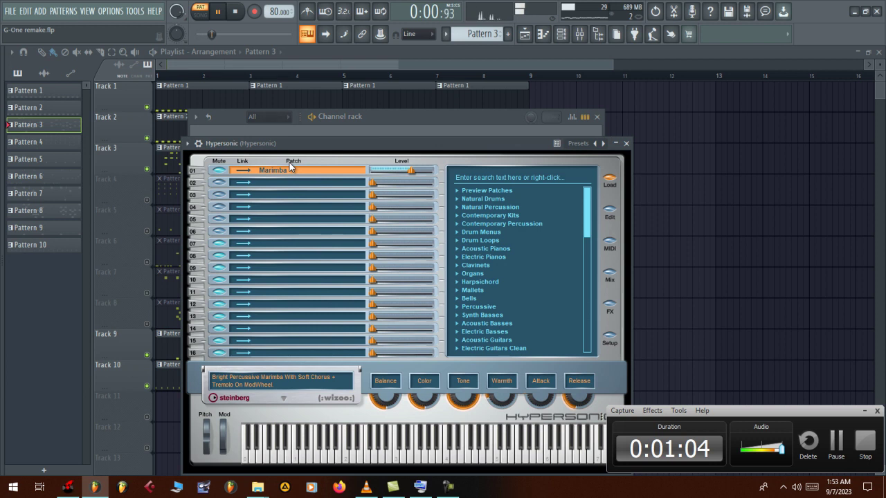
{"action": "left_click", "coordinate": [289, 59]}
{"action": "key", "text": "l"}
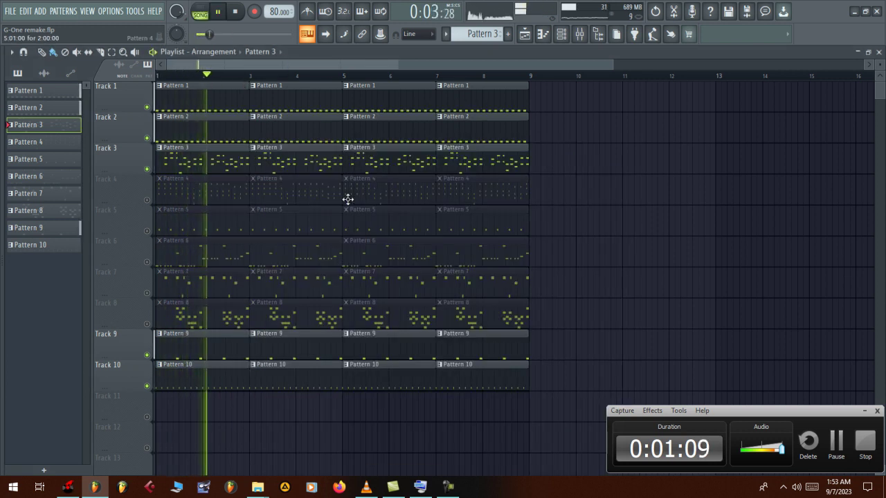
Inspect Pattern 4's FL Keys notes and plugin in pattern mode, and play the song with Track 4 unmuted
{"action": "key", "text": "space"}
{"action": "double_click", "coordinate": [161, 199]}
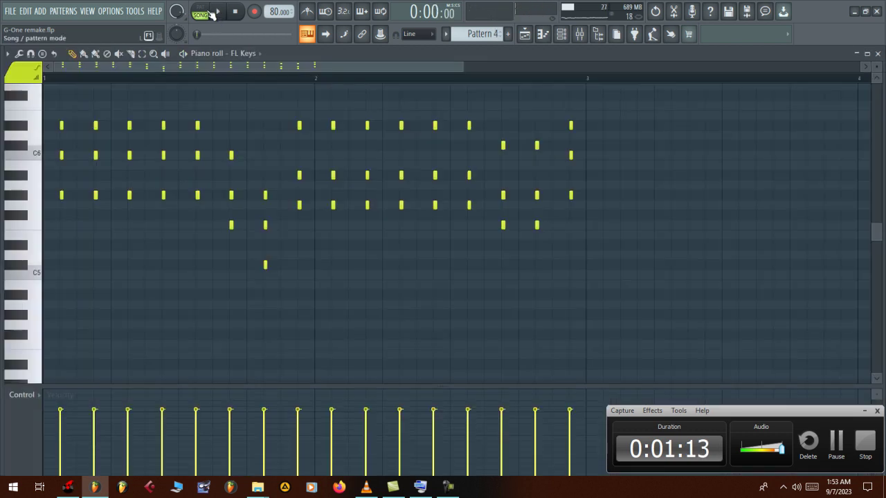
{"action": "left_click", "coordinate": [201, 12]}
{"action": "key", "text": "space"}
{"action": "scroll", "coordinate": [283, 139], "scroll_direction": "up", "scroll_amount": 2}
{"action": "left_click", "coordinate": [564, 34]}
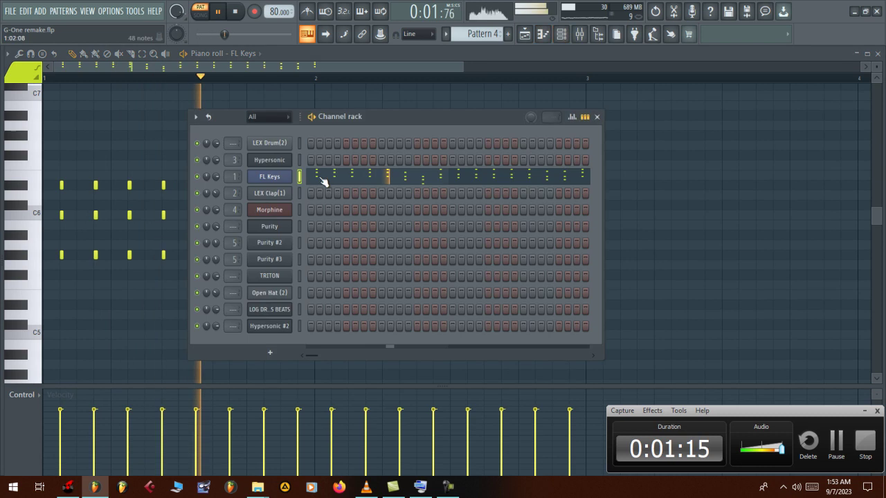
{"action": "left_click", "coordinate": [285, 179]}
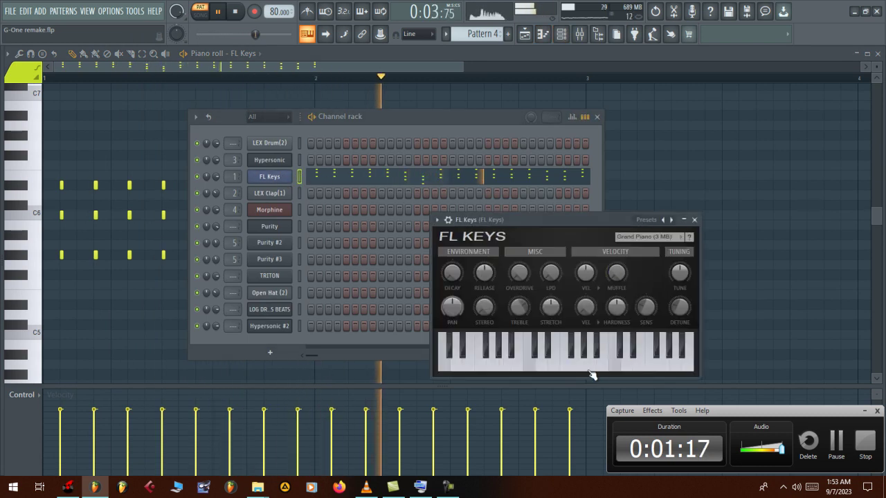
{"action": "left_click", "coordinate": [530, 33]}
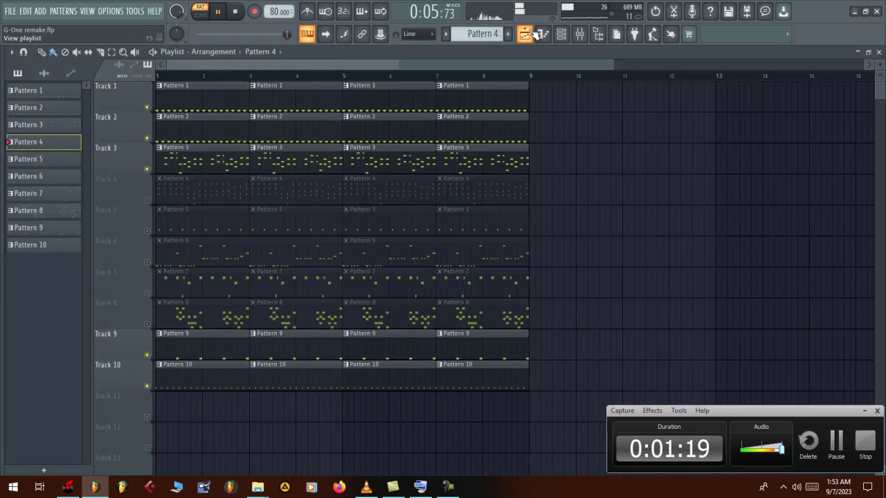
{"action": "left_click", "coordinate": [220, 12]}
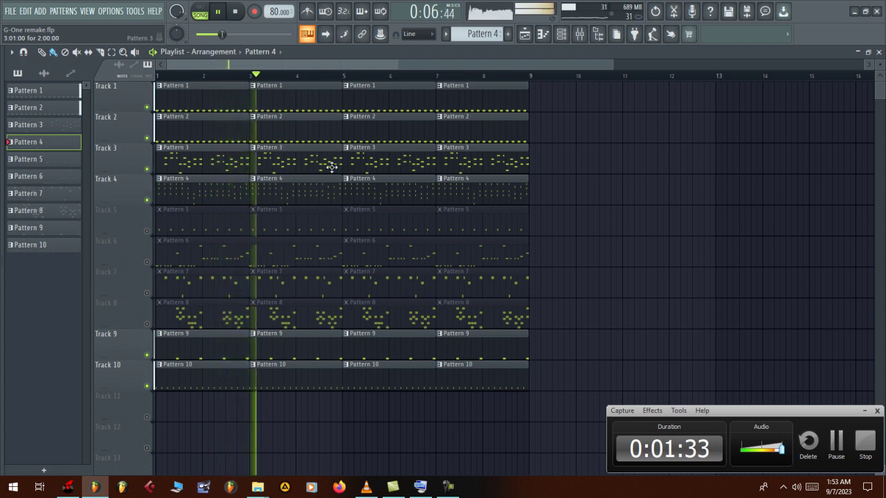
Audition Pattern 5 on its own, checking its notes and Morphine preset in the presets library, and unmute Track 5 in the playlist
{"action": "key", "text": "space"}
{"action": "double_click", "coordinate": [165, 222]}
{"action": "left_click", "coordinate": [199, 14]}
{"action": "key", "text": "space"}
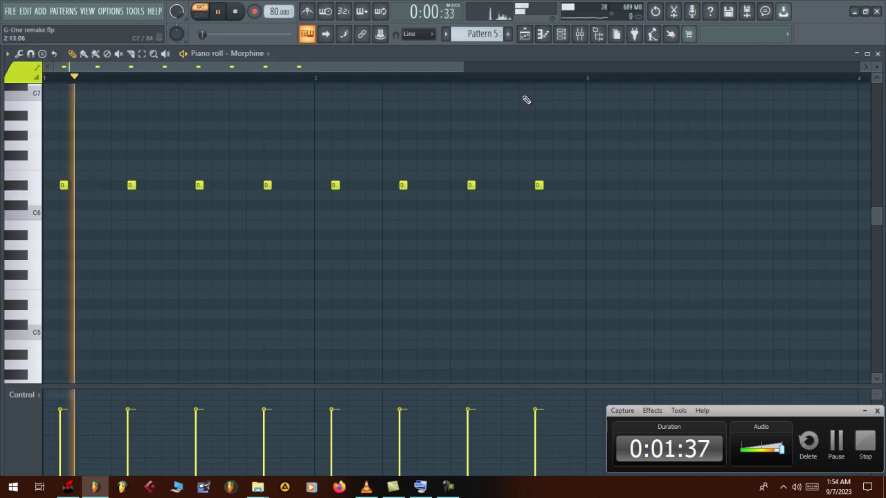
{"action": "left_click", "coordinate": [561, 34]}
{"action": "left_click", "coordinate": [275, 211]}
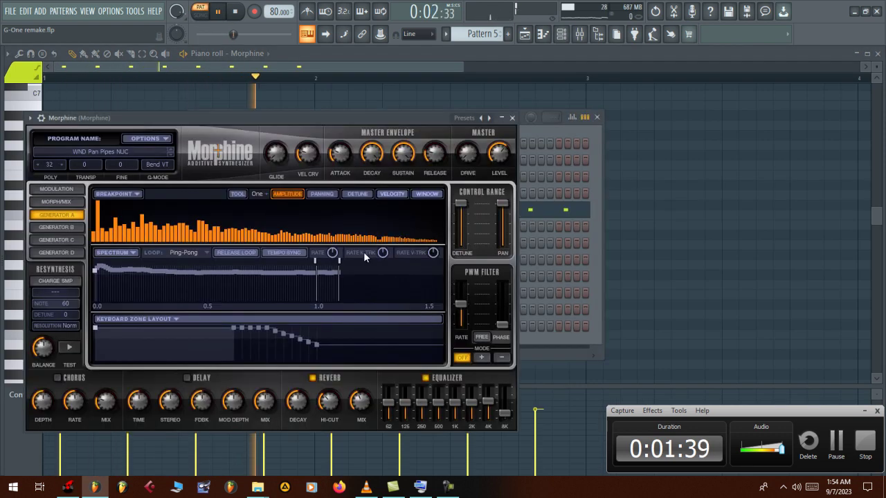
{"action": "left_click", "coordinate": [108, 152]}
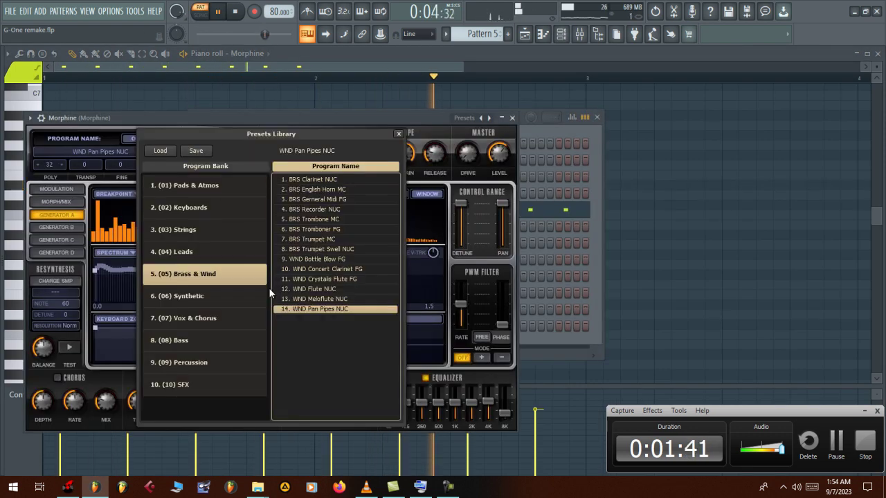
{"action": "left_click", "coordinate": [524, 33]}
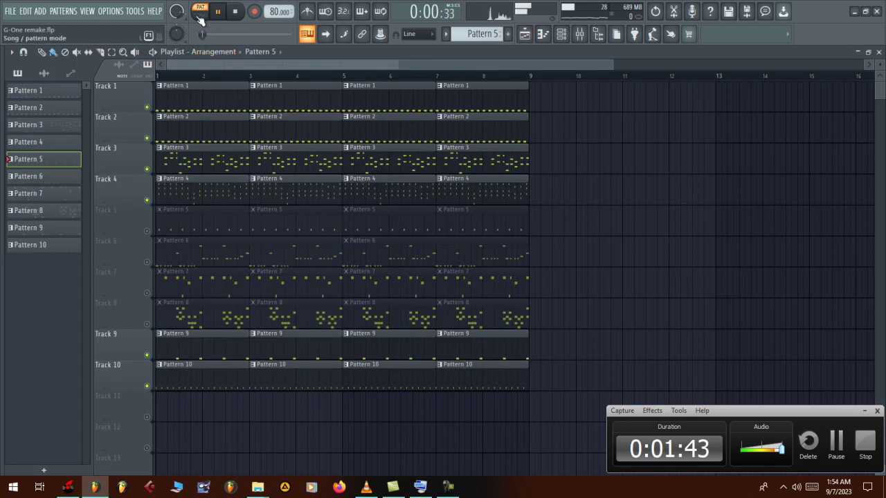
{"action": "left_click", "coordinate": [148, 231]}
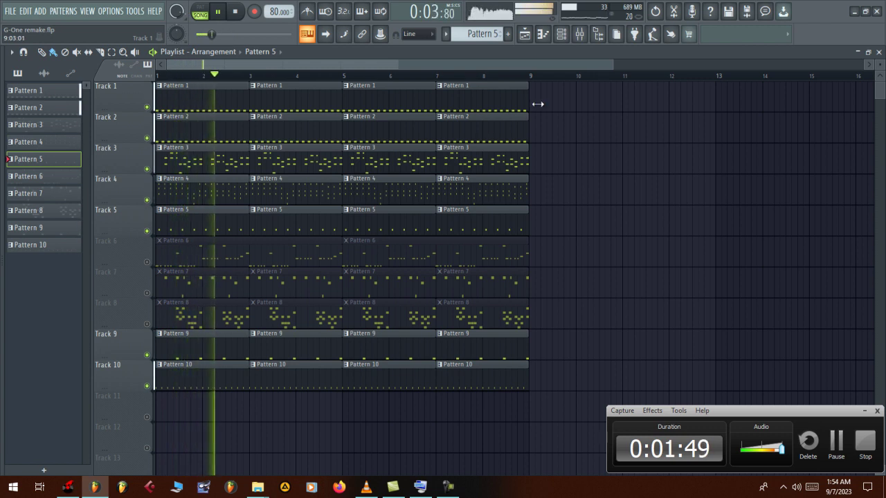
Recheck Pattern 4's FL Keys notes and channel settings while the song plays, and return to the playlist
{"action": "double_click", "coordinate": [385, 185]}
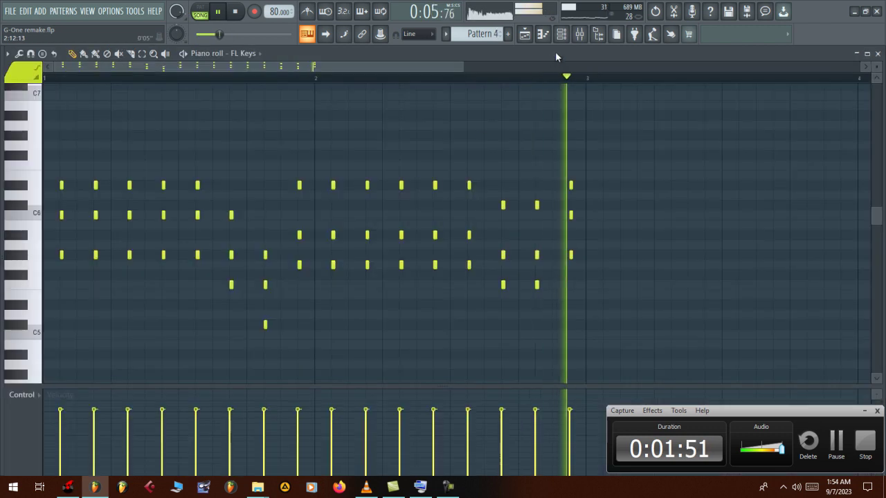
{"action": "key", "text": "F6"}
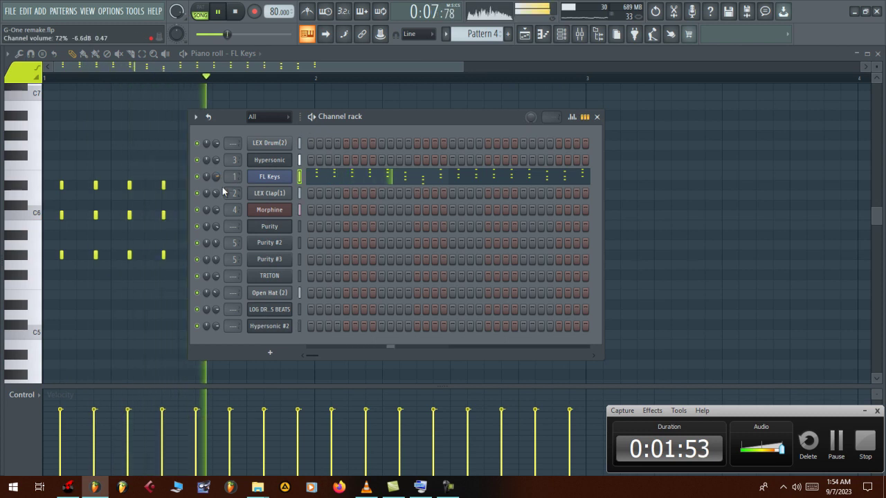
{"action": "left_click", "coordinate": [525, 35]}
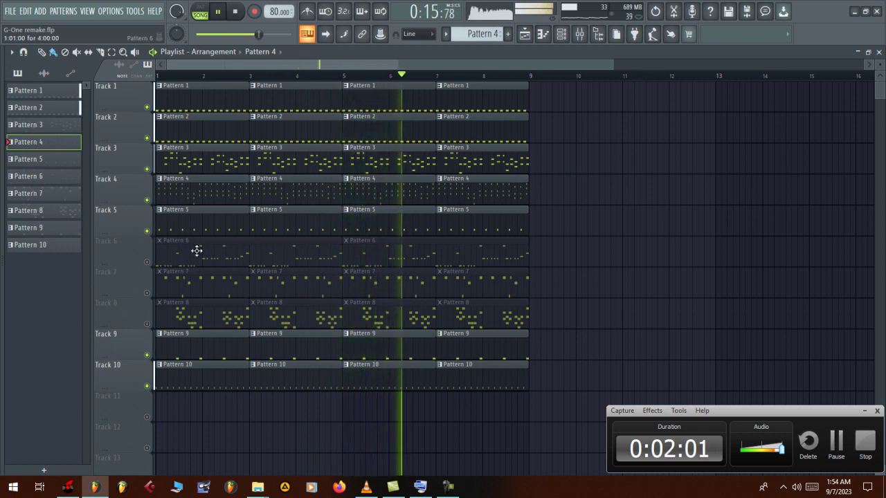
Unmute Track 7 and audition Pattern 7's Purity notes in pattern mode
{"action": "key", "text": "space"}
{"action": "left_click", "coordinate": [149, 294]}
{"action": "key", "text": "space"}
{"action": "double_click", "coordinate": [162, 288]}
{"action": "key", "text": "space"}
{"action": "scroll", "coordinate": [526, 156], "scroll_direction": "down", "scroll_amount": 2}
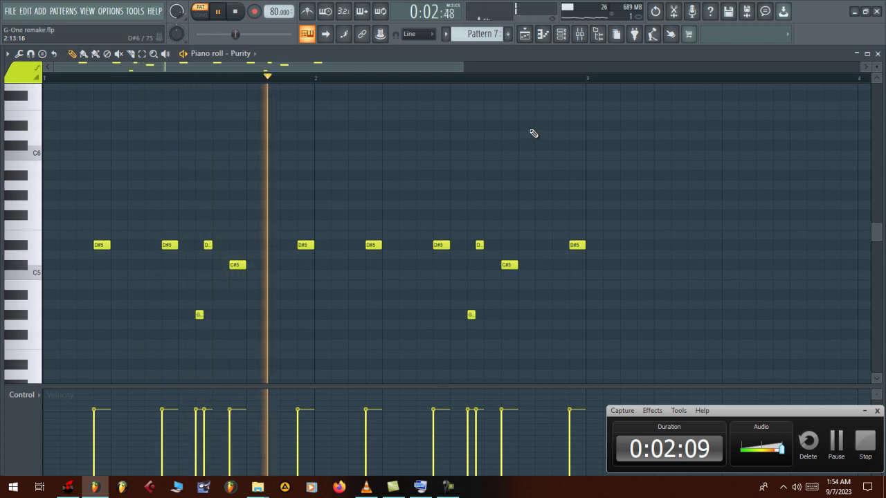
{"action": "left_click", "coordinate": [525, 35]}
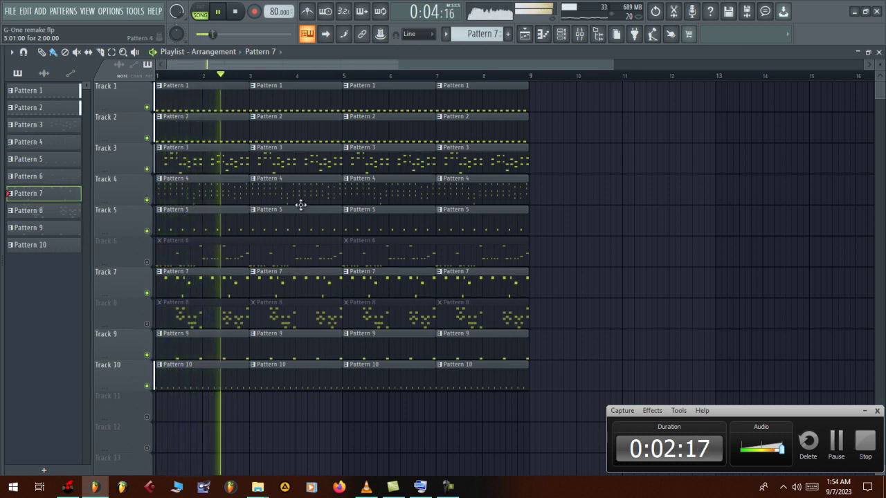
Audition Pattern 6 in pattern mode, inspecting its LOG DRUM 3_ SK DUECES BEATS notes and Fruity DX10 plugin settings
{"action": "double_click", "coordinate": [162, 259]}
{"action": "scroll", "coordinate": [338, 225], "scroll_direction": "down", "scroll_amount": 5}
{"action": "left_click_drag", "start_coordinate": [363, 66], "coordinate": [627, 67]}
{"action": "key", "text": "space"}
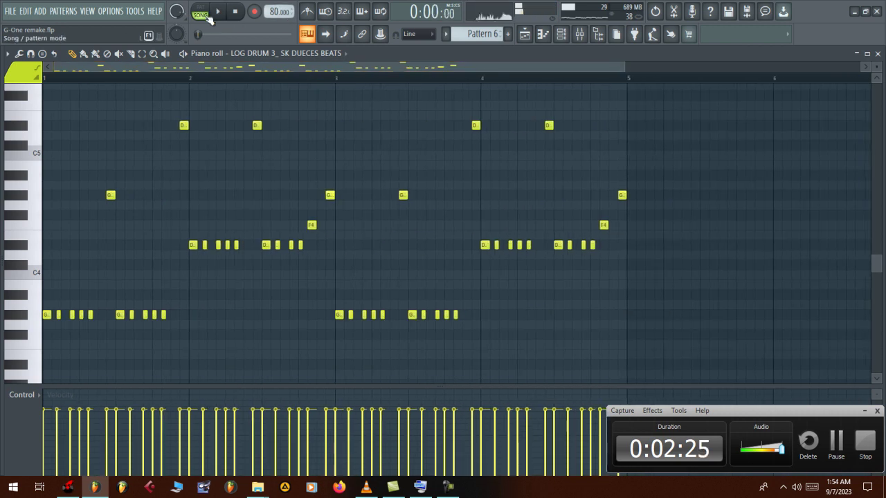
{"action": "left_click", "coordinate": [305, 35]}
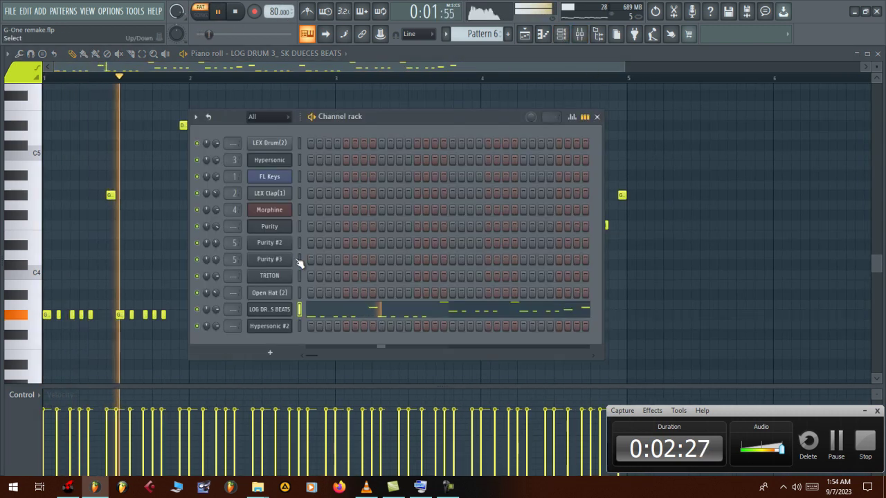
{"action": "left_click", "coordinate": [271, 312]}
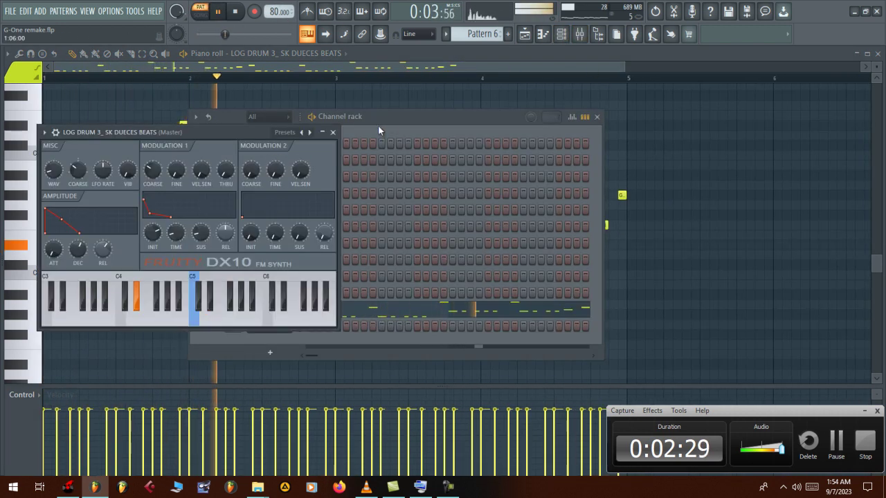
{"action": "left_click", "coordinate": [482, 66]}
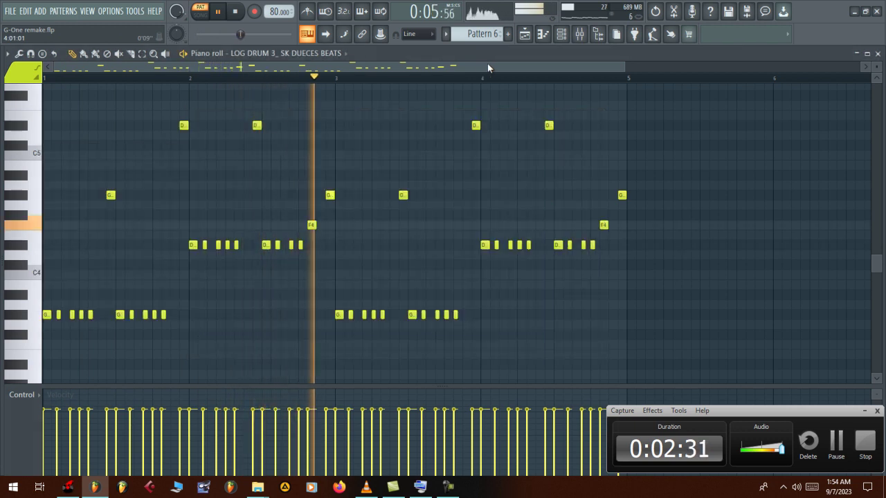
Return to the playlist in song mode, unmute Track 6, and play the song with Pattern 6 included
{"action": "left_click", "coordinate": [202, 12]}
{"action": "left_click", "coordinate": [526, 41]}
{"action": "key", "text": "space"}
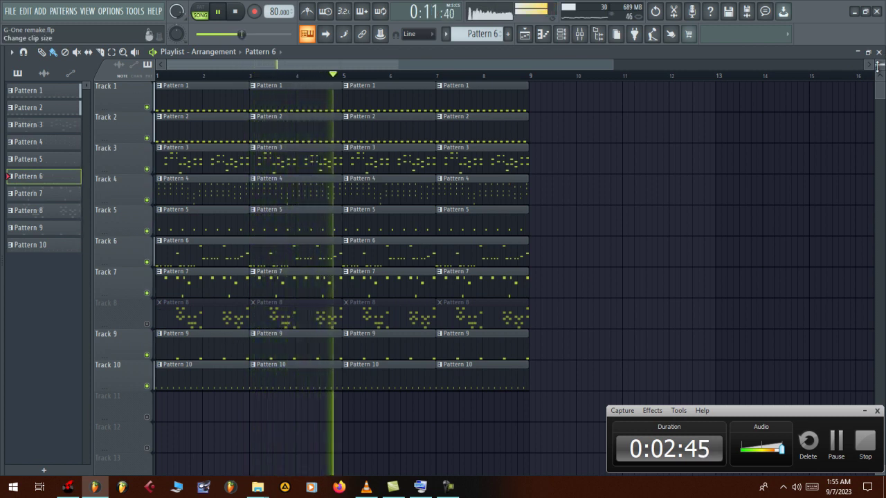
{"action": "left_click_drag", "start_coordinate": [880, 65], "coordinate": [879, 63]}
{"action": "left_click_drag", "start_coordinate": [27, 65], "coordinate": [26, 63]}
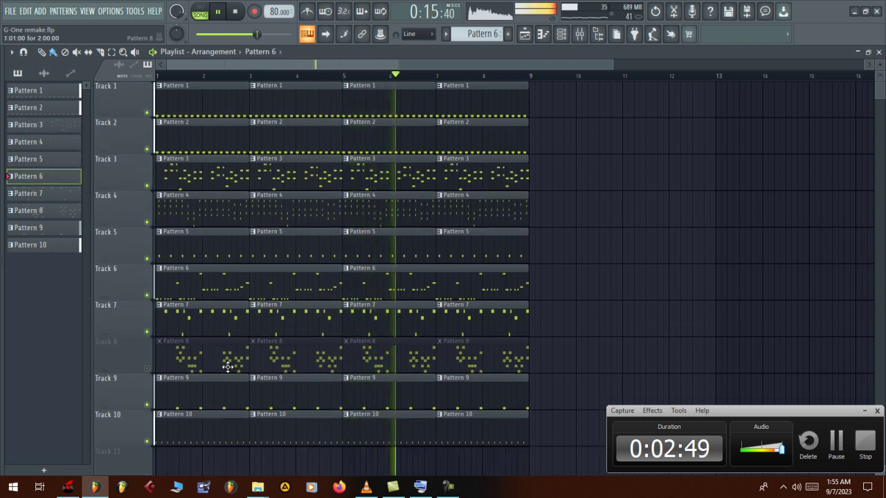
Audition Pattern 8 in pattern mode, checking its notes and toggling the Purity #2 and Purity #3 channels to compare the layers
{"action": "double_click", "coordinate": [189, 366]}
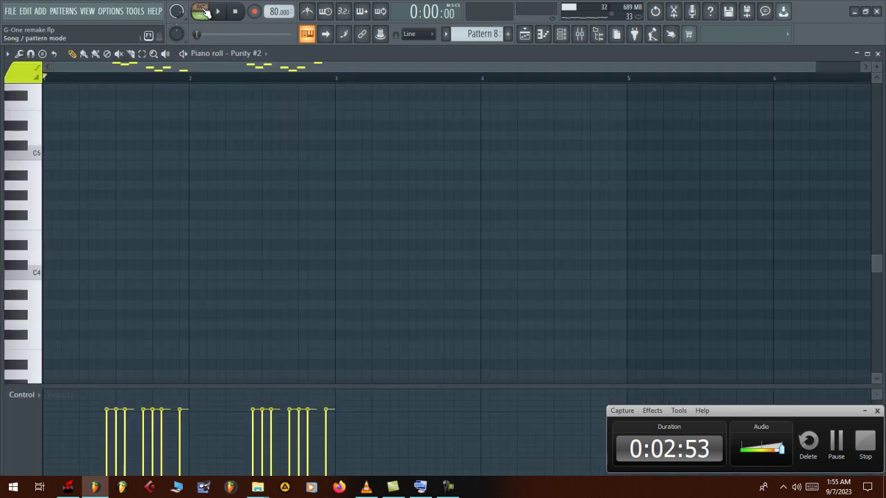
{"action": "left_click", "coordinate": [202, 12]}
{"action": "scroll", "coordinate": [277, 172], "scroll_direction": "up", "scroll_amount": 6}
{"action": "key", "text": "space"}
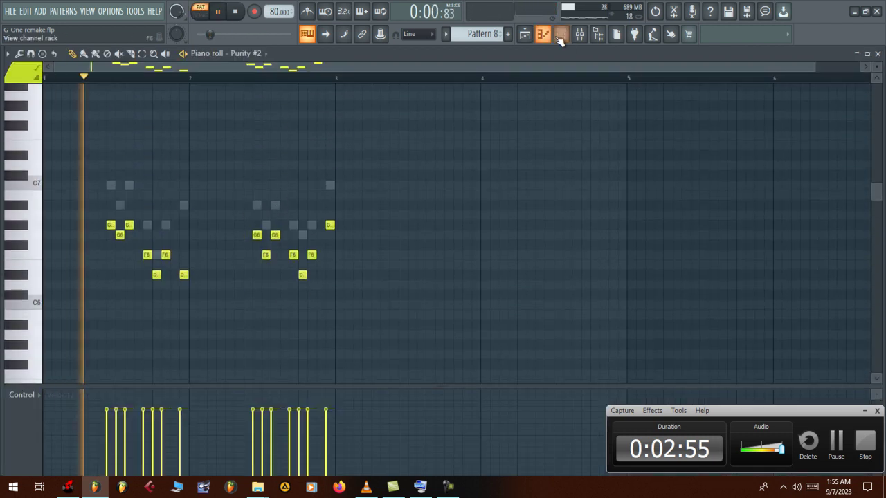
{"action": "left_click", "coordinate": [559, 36]}
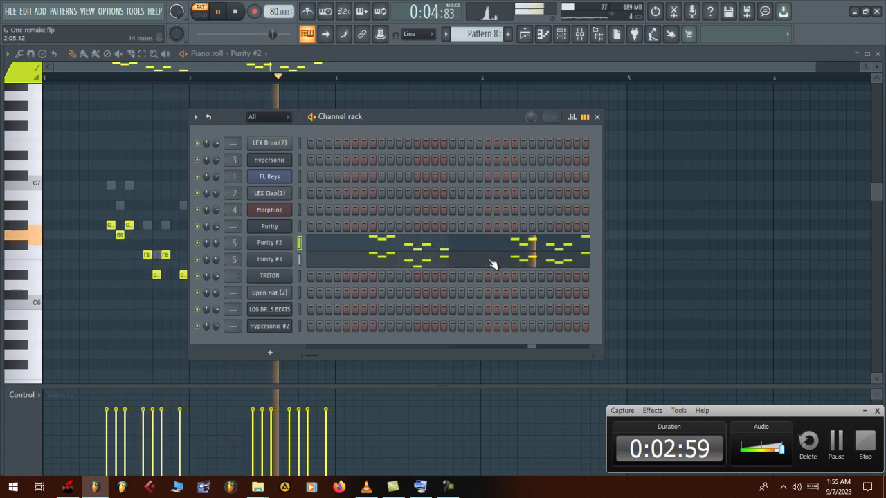
{"action": "left_click", "coordinate": [198, 259]}
{"action": "left_click", "coordinate": [197, 244]}
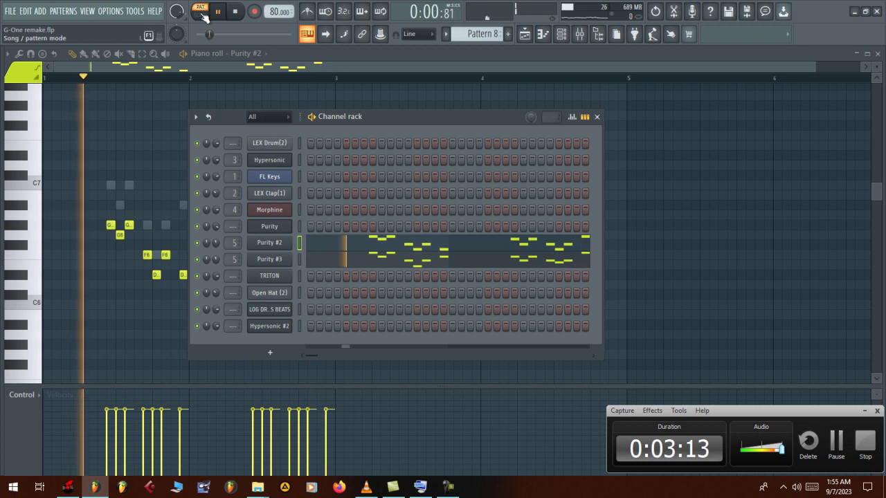
Unmute Track 8 in the playlist and play the full arrangement in song mode
{"action": "left_click", "coordinate": [531, 35]}
{"action": "key", "text": "space"}
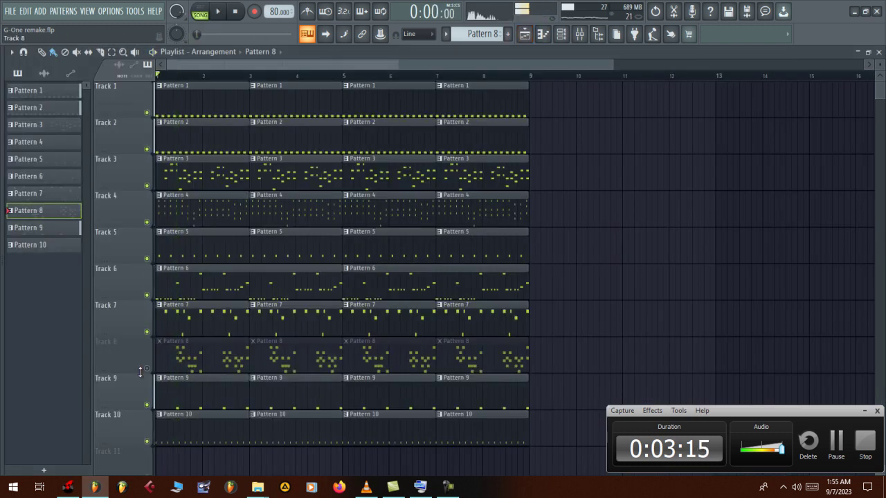
{"action": "left_click", "coordinate": [153, 371]}
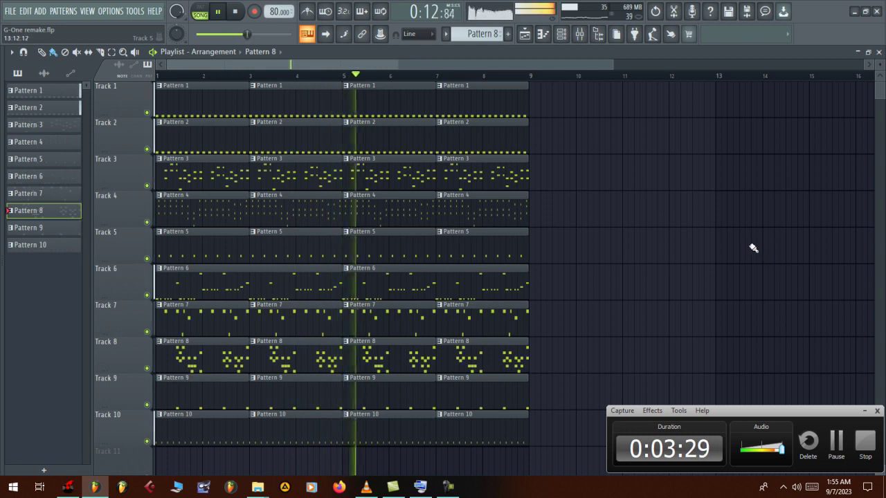
{"action": "left_click_drag", "start_coordinate": [615, 64], "coordinate": [582, 70]}
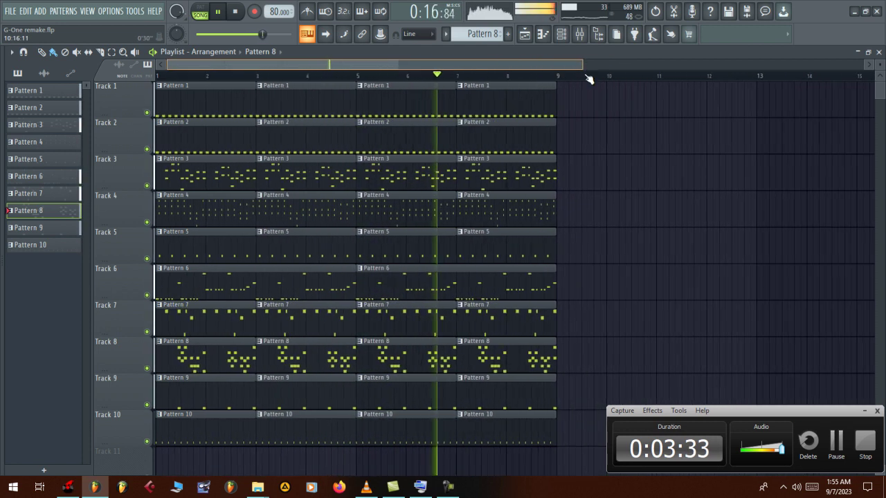